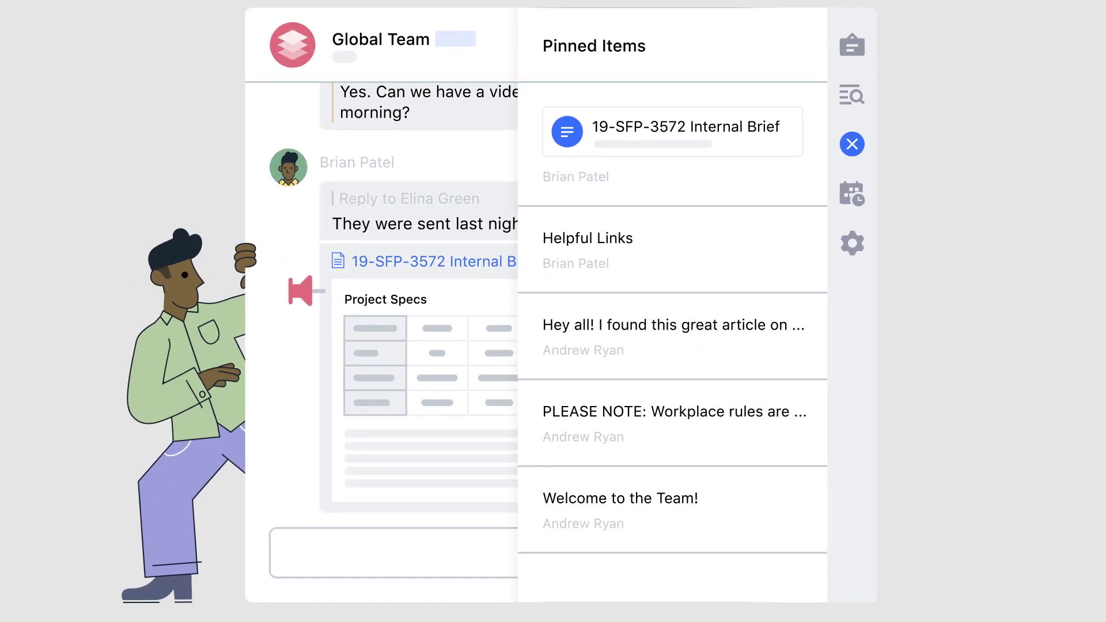
Step: Close the Pinned Items panel and start a video call to the Global Team group
left_click(839, 154)
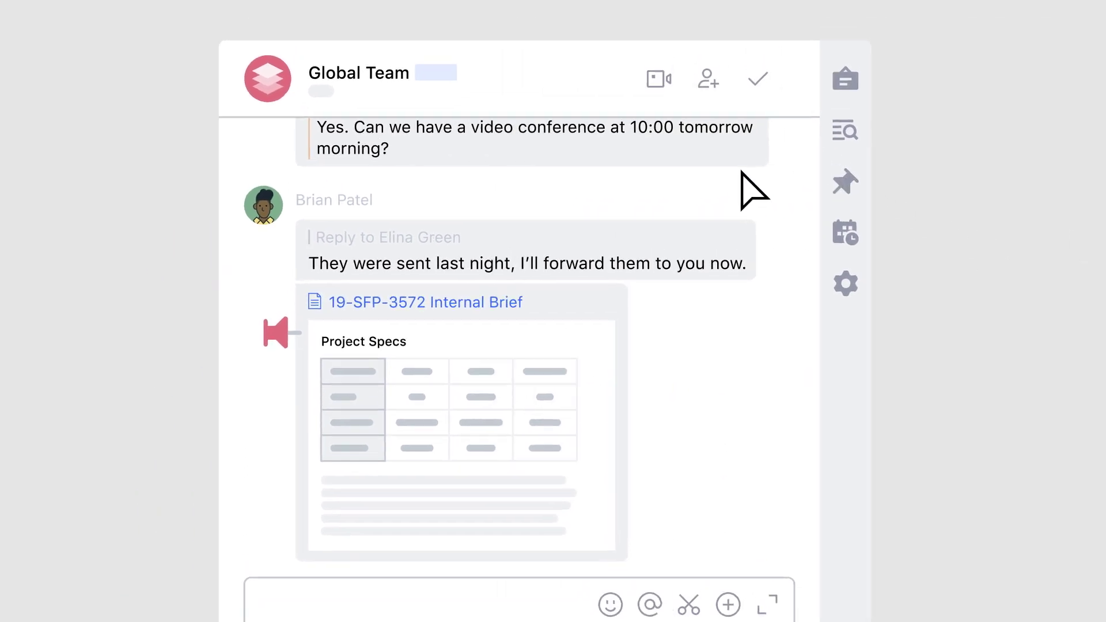
left_click(659, 103)
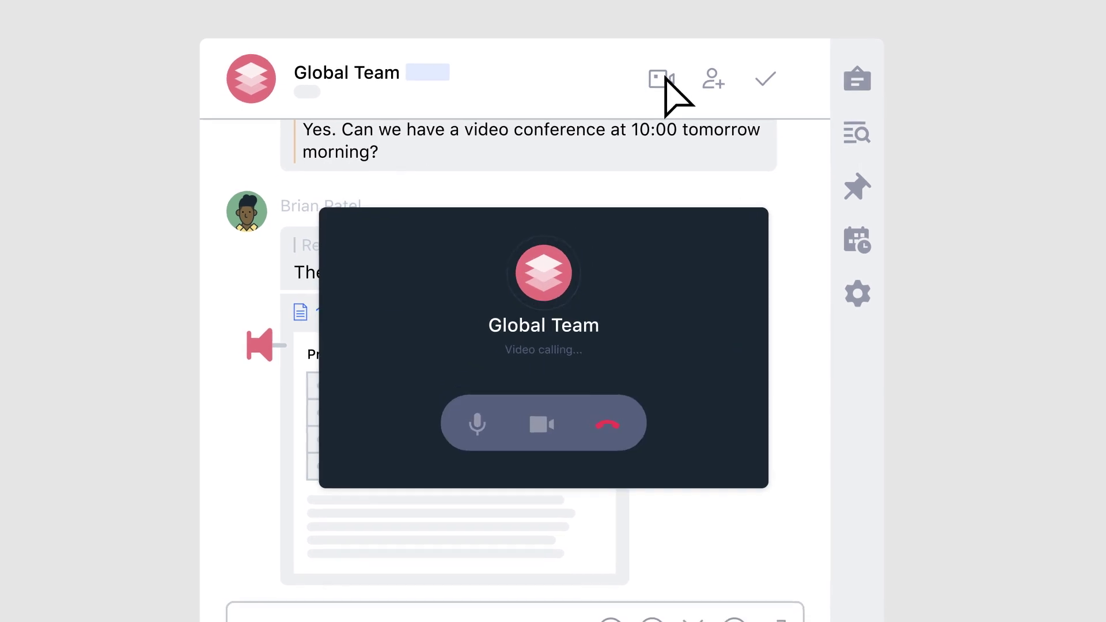